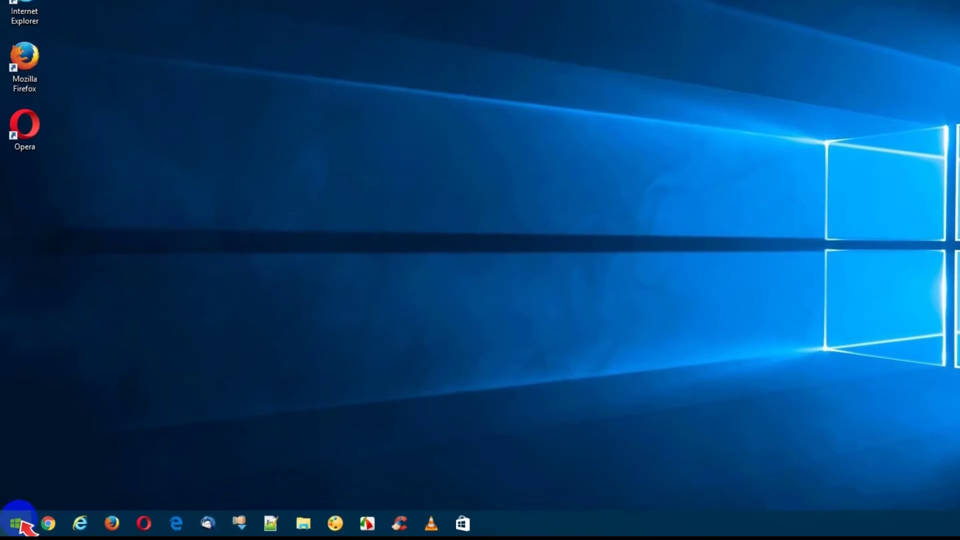
- Shift-restart from the Start menu Power options into the recovery screen
click(16, 524)
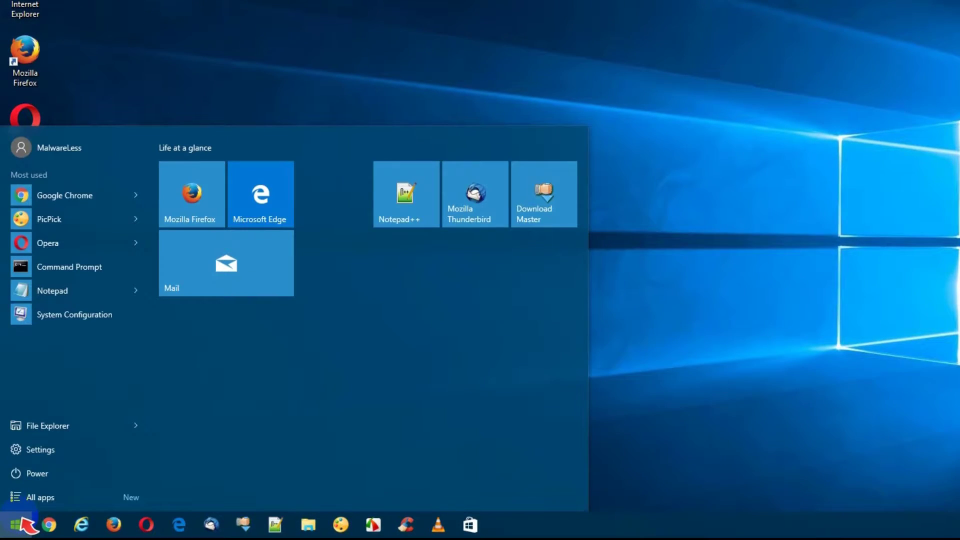
click(59, 477)
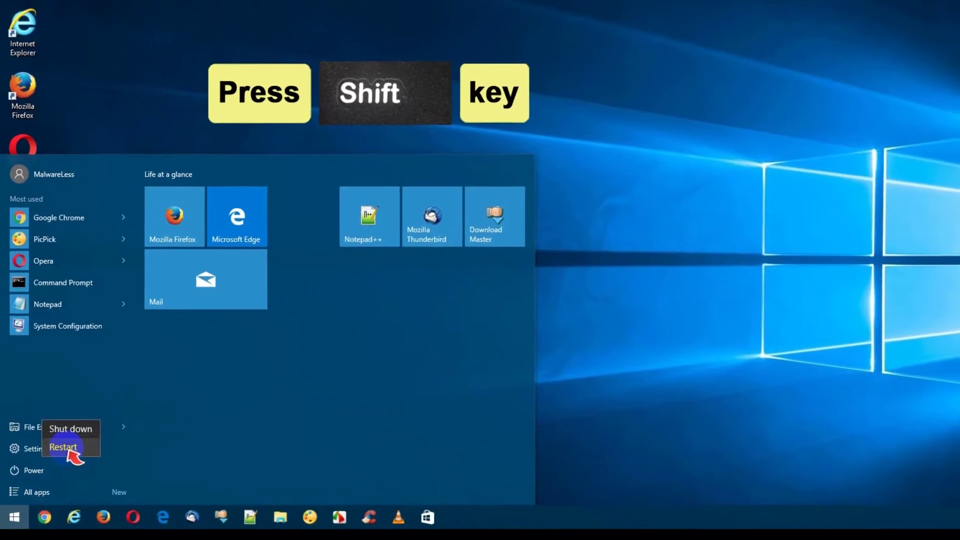
shift+click(63, 447)
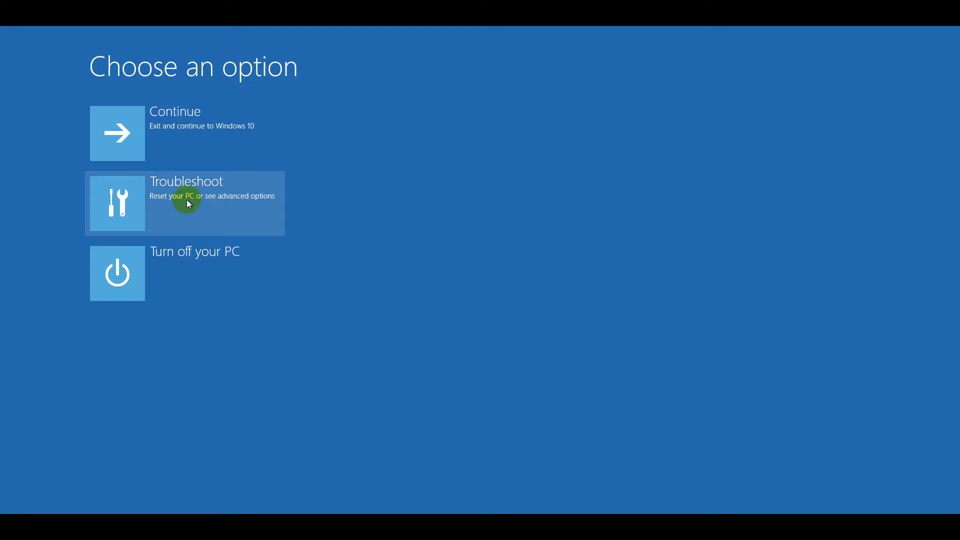
- Open Startup Settings via Troubleshoot and Advanced options
click(188, 199)
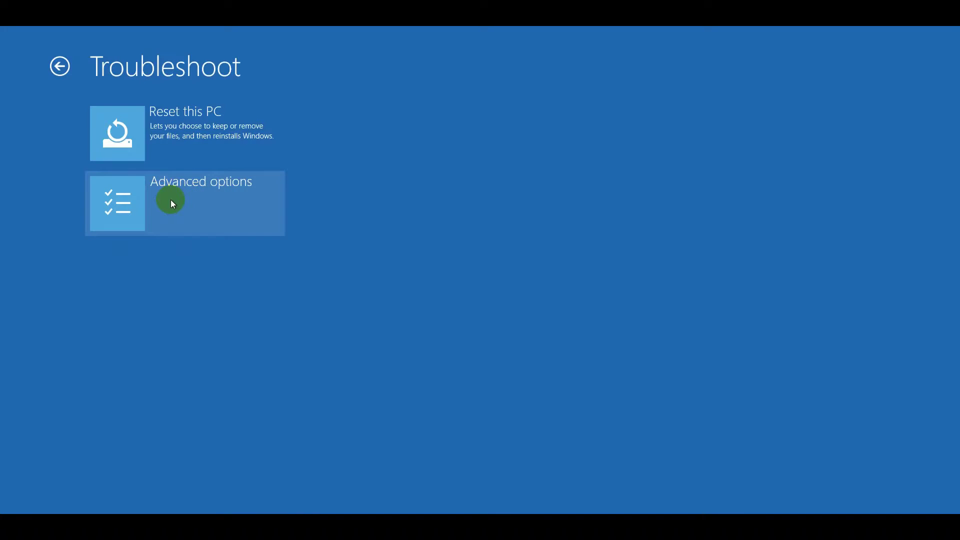
click(191, 202)
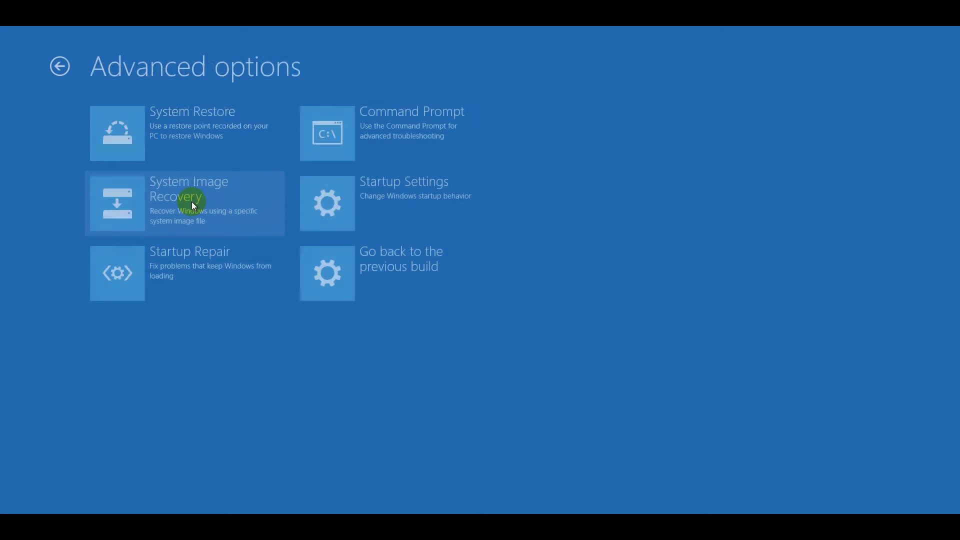
click(401, 201)
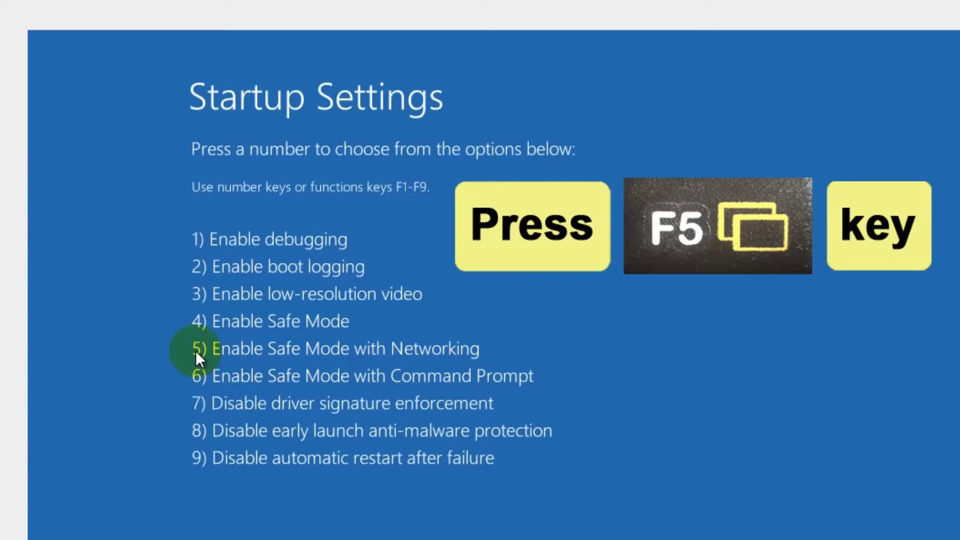
- Choose option 5, Enable Safe Mode with Networking, with the F5 key
key(F5)
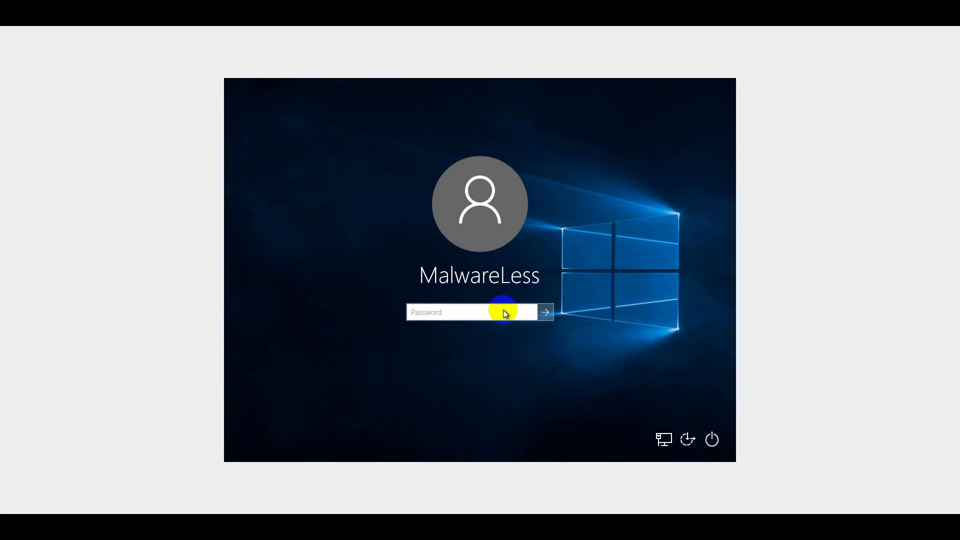
text(•••••)
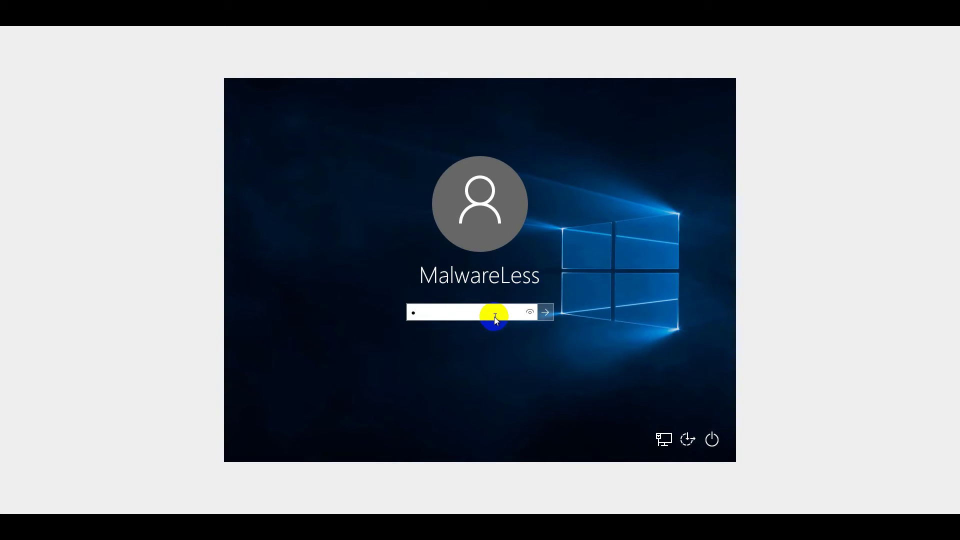